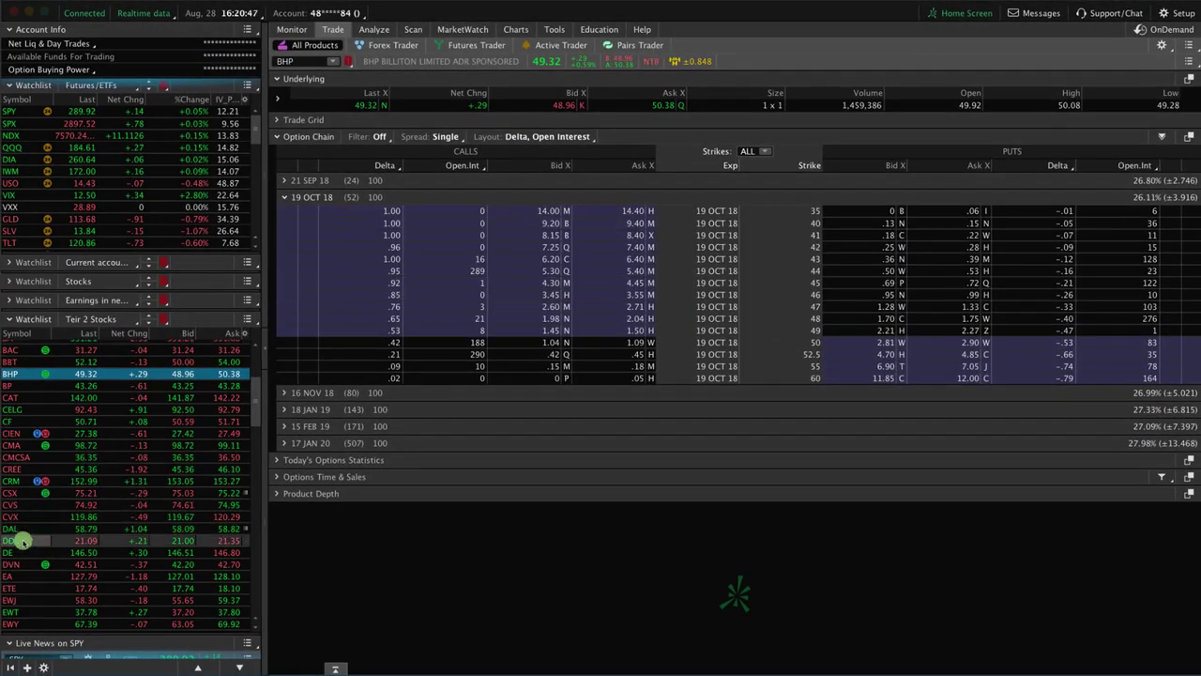
Step: Load DDD from the Teir 2 Stocks watchlist and create a limit order to sell 100 shares at the bid price
{"action": "left_click", "coordinate": [21, 541]}
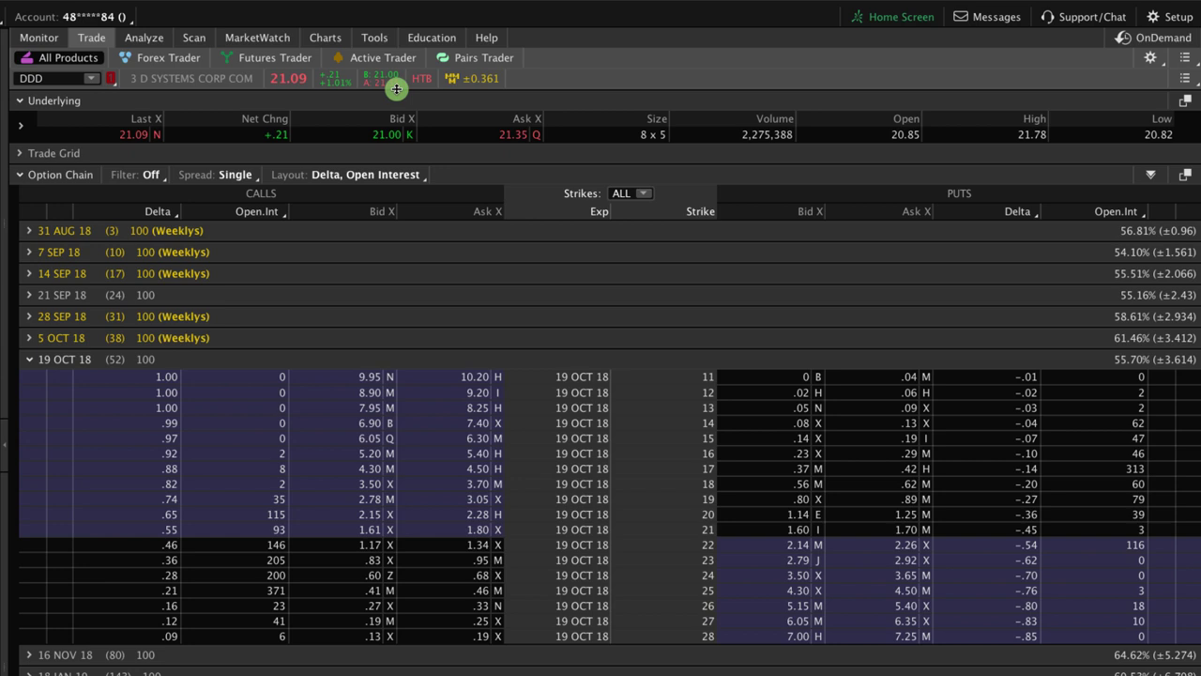
{"action": "left_click", "coordinate": [390, 133]}
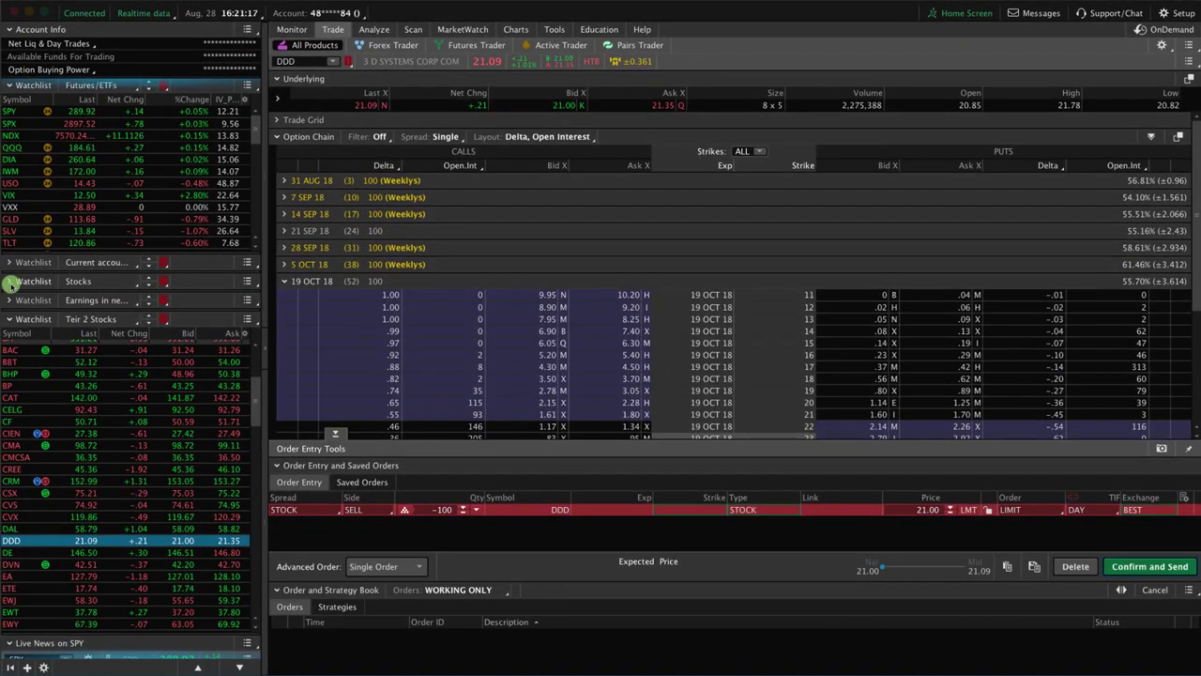
Step: Load FB from the Stocks watchlist and create a limit order to sell 100 shares short at the bid price
{"action": "left_click", "coordinate": [9, 281]}
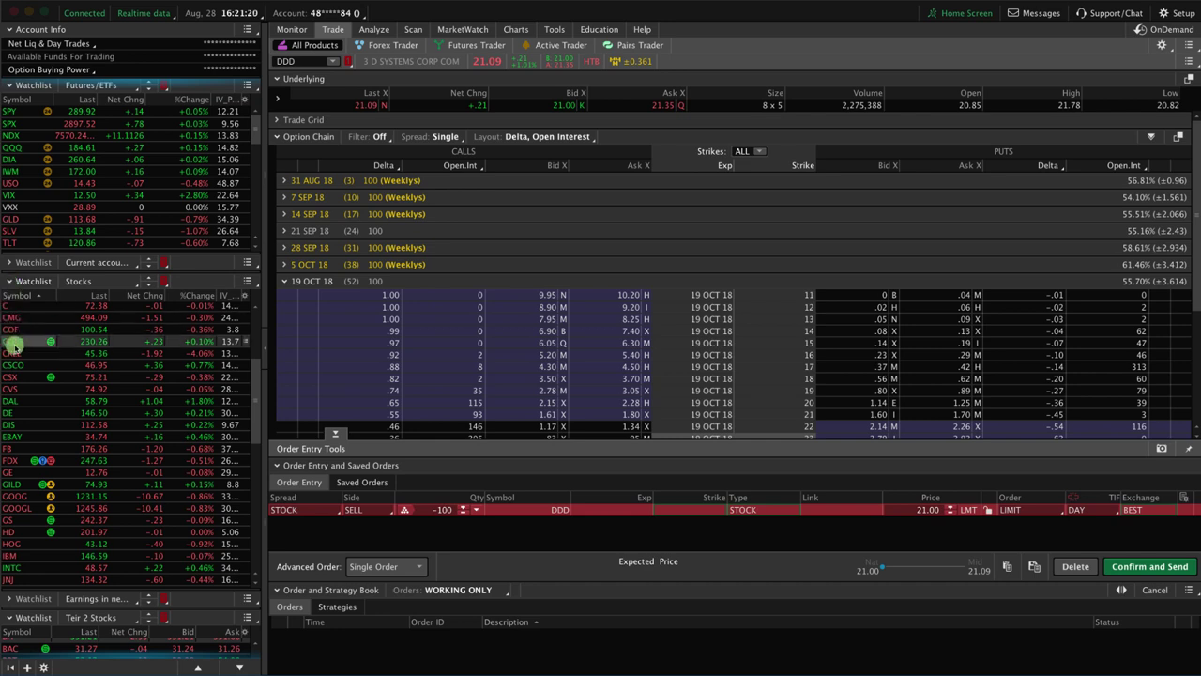
{"action": "left_click", "coordinate": [21, 449]}
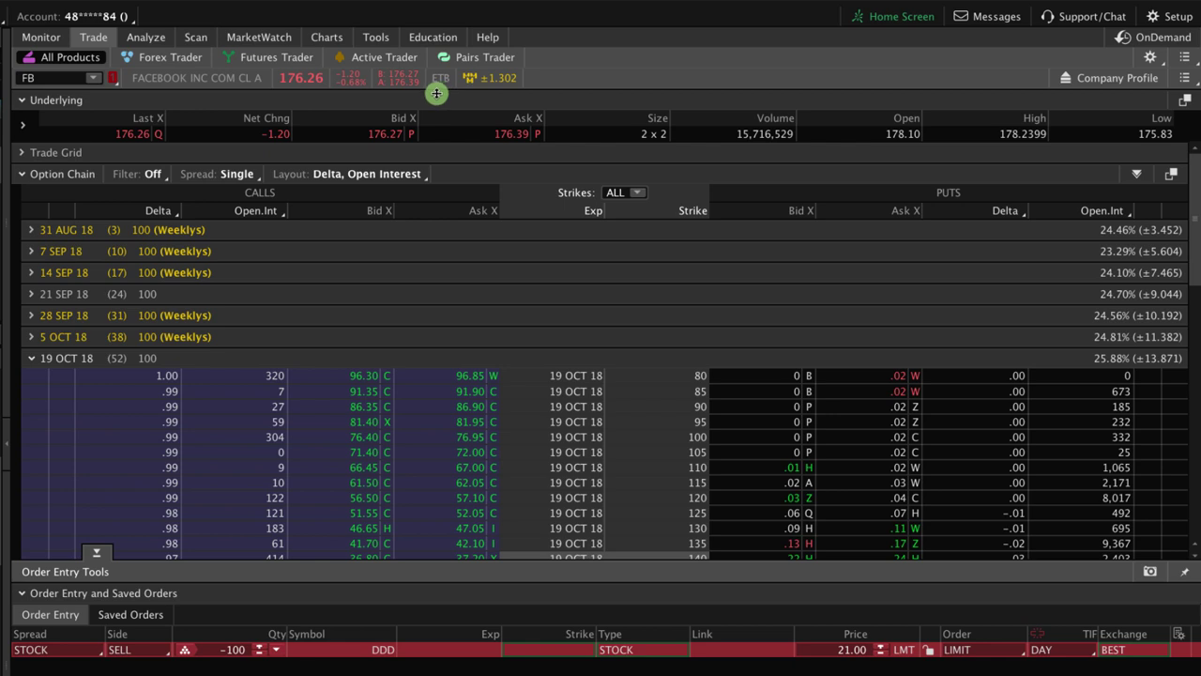
{"action": "left_click", "coordinate": [386, 137]}
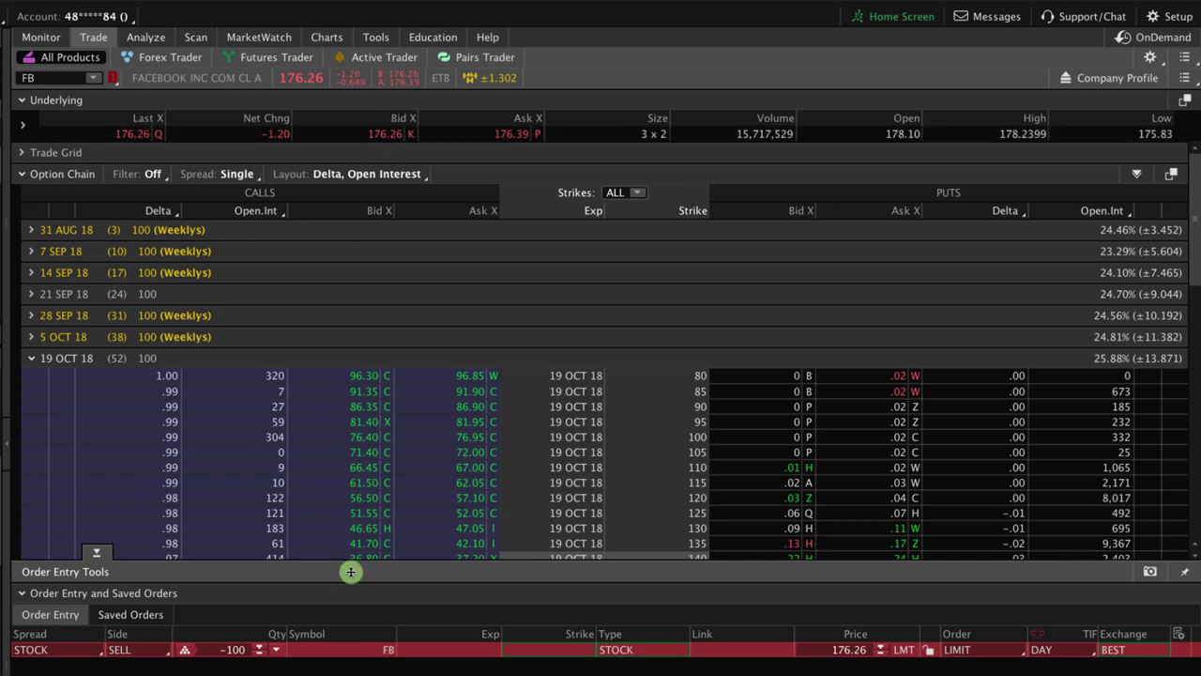
Step: Raise the FB short order's quantity to 600 shares, and set it back to 100
{"action": "left_click", "coordinate": [259, 647]}
{"action": "left_click", "coordinate": [258, 647]}
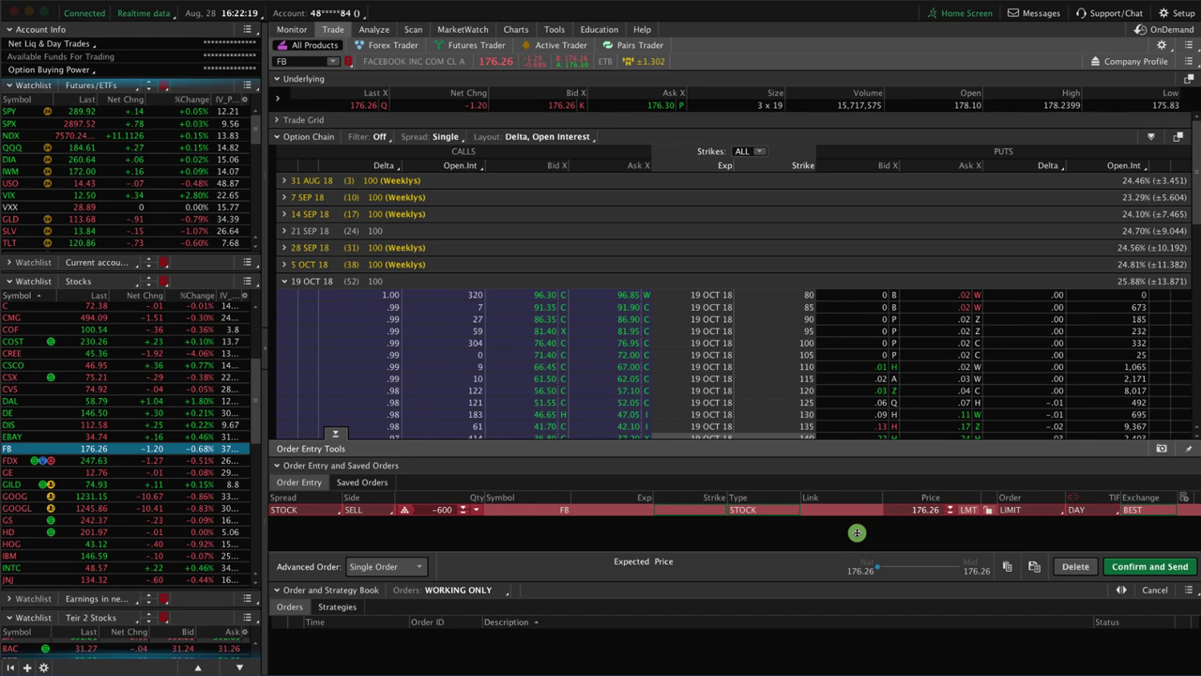
{"action": "left_click", "coordinate": [463, 504]}
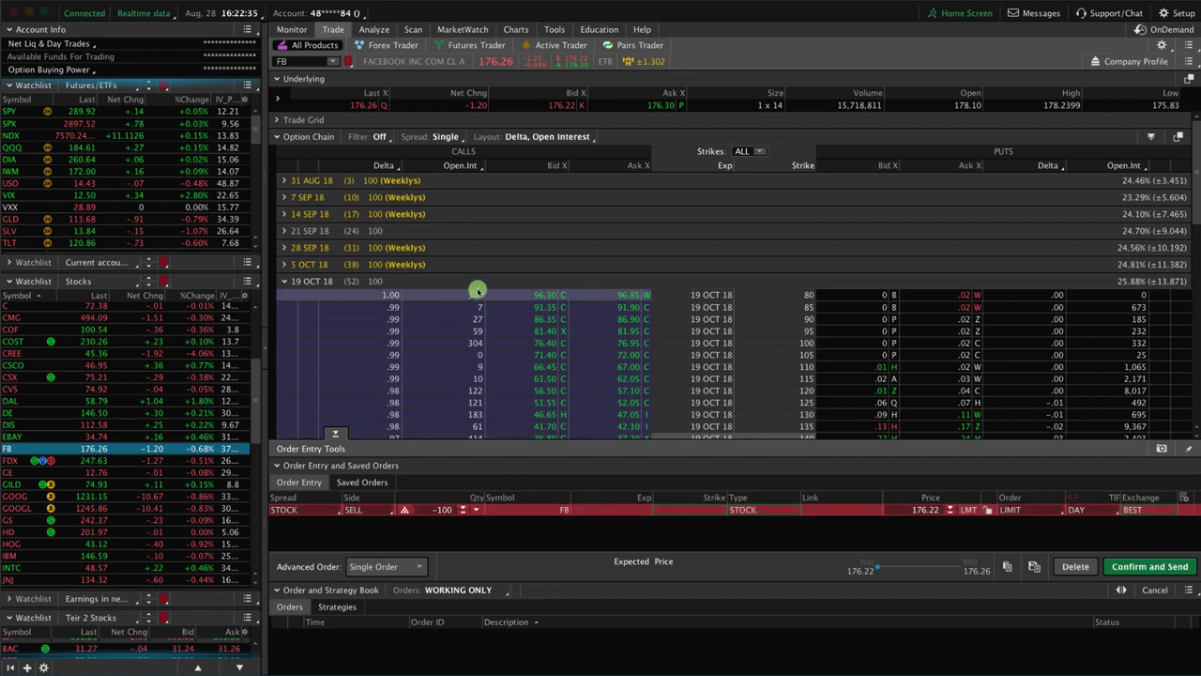
Step: Analyze the FB order to sell 100 shares at 176.22 in the risk profile
{"action": "left_click", "coordinate": [378, 30]}
{"action": "left_click", "coordinate": [333, 29]}
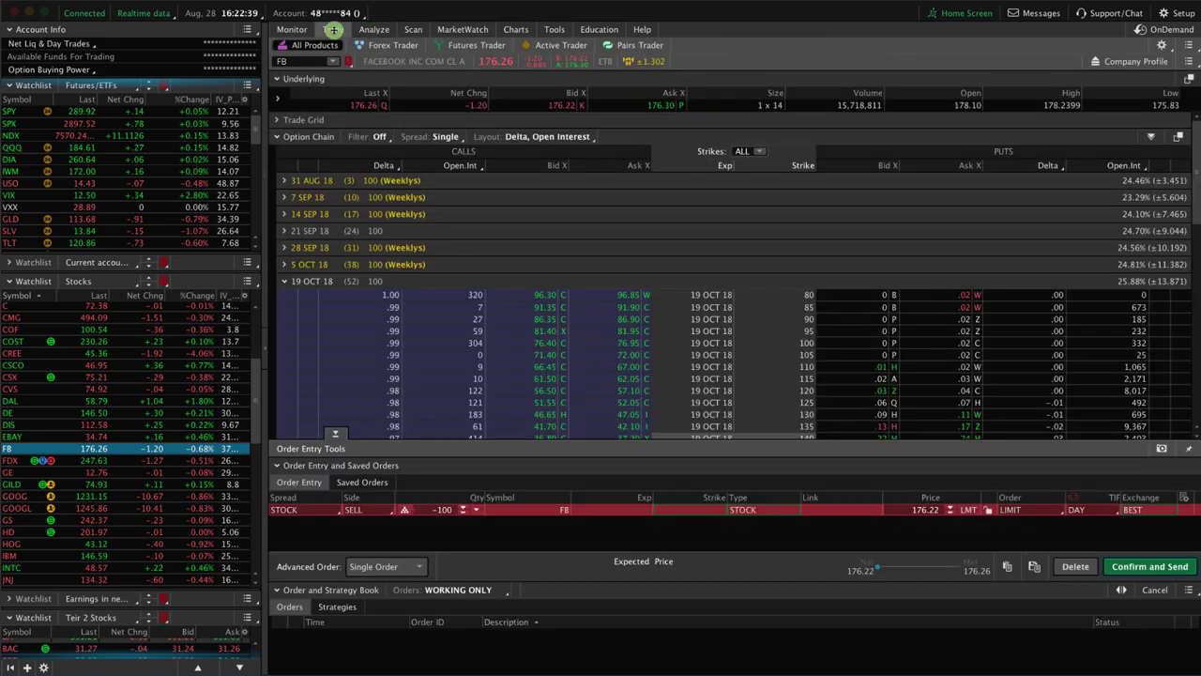
{"action": "right_click", "coordinate": [601, 512]}
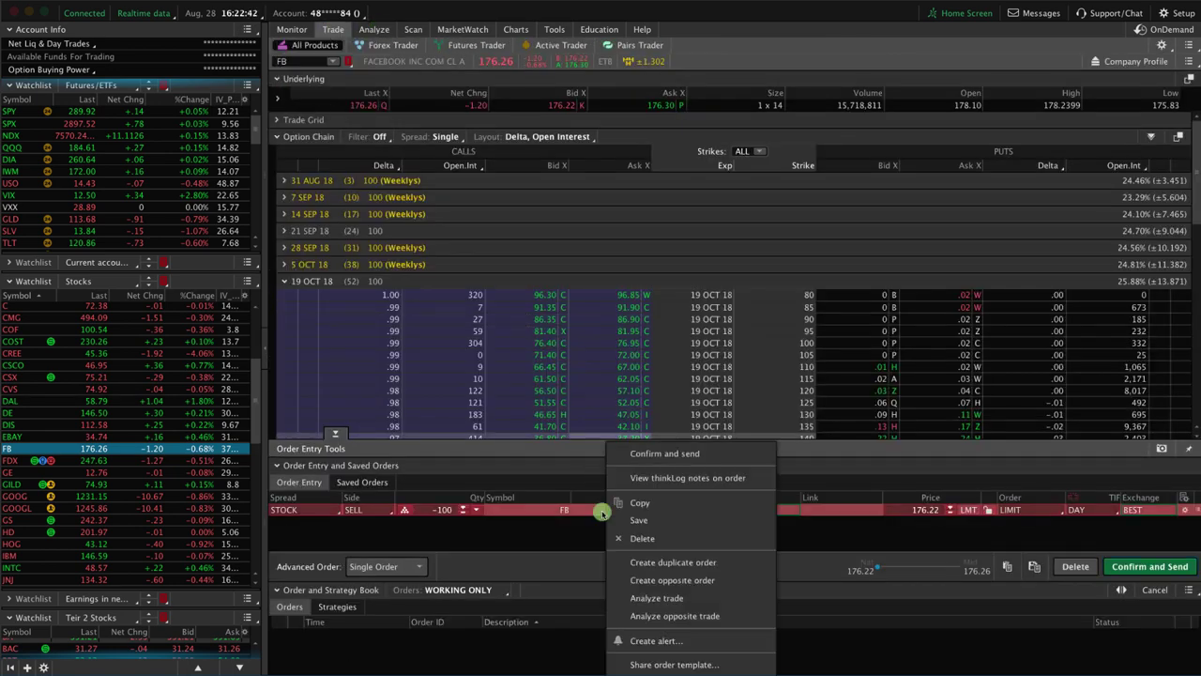
{"action": "left_click", "coordinate": [624, 596]}
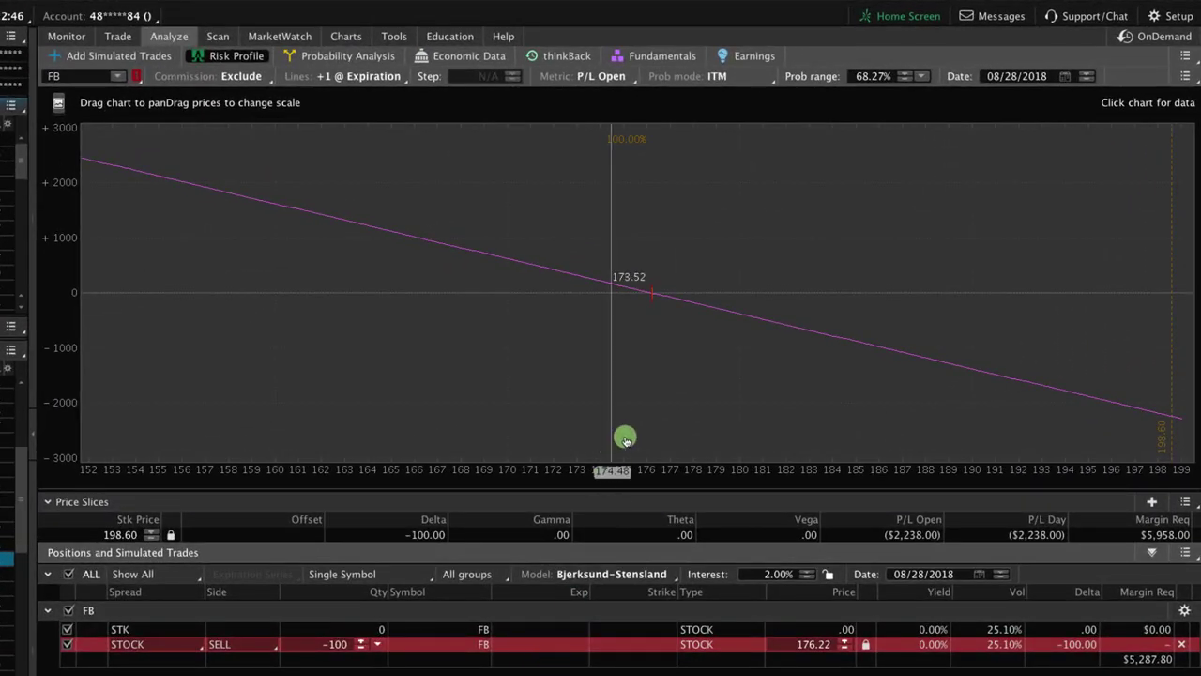
Step: Place the price slice at 176.23 on the FB risk profile and rescale the chart around the break-even point
{"action": "left_click", "coordinate": [651, 358]}
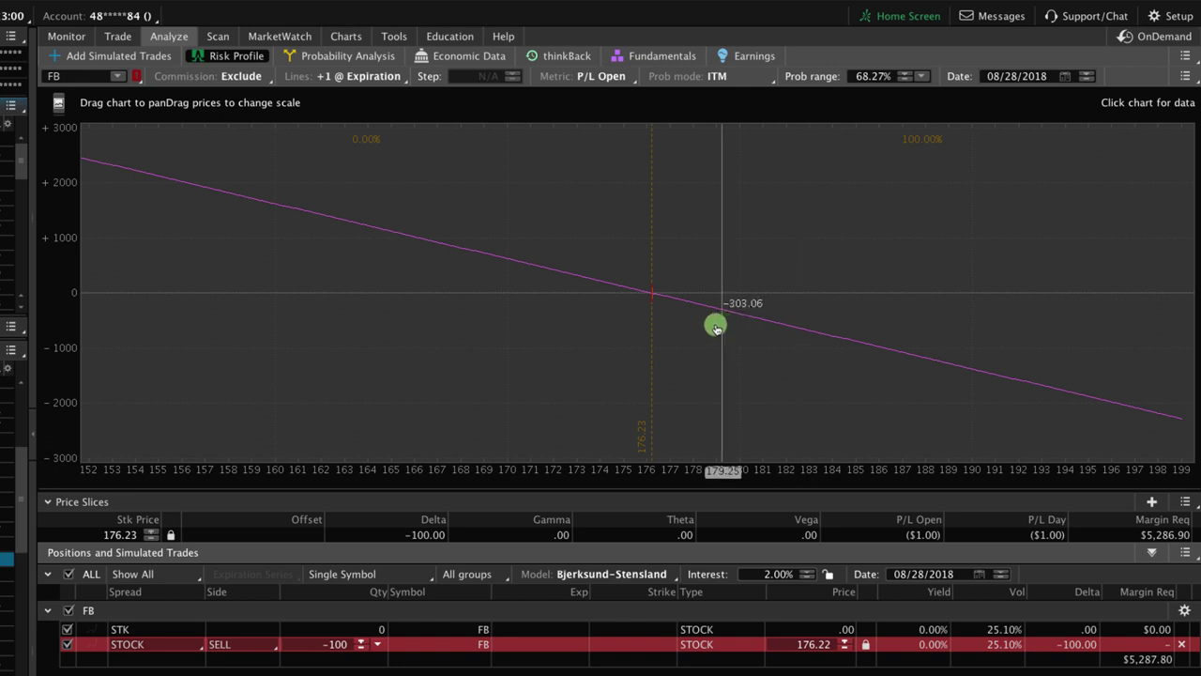
{"action": "left_click_drag", "start_coordinate": [597, 332], "coordinate": [619, 378]}
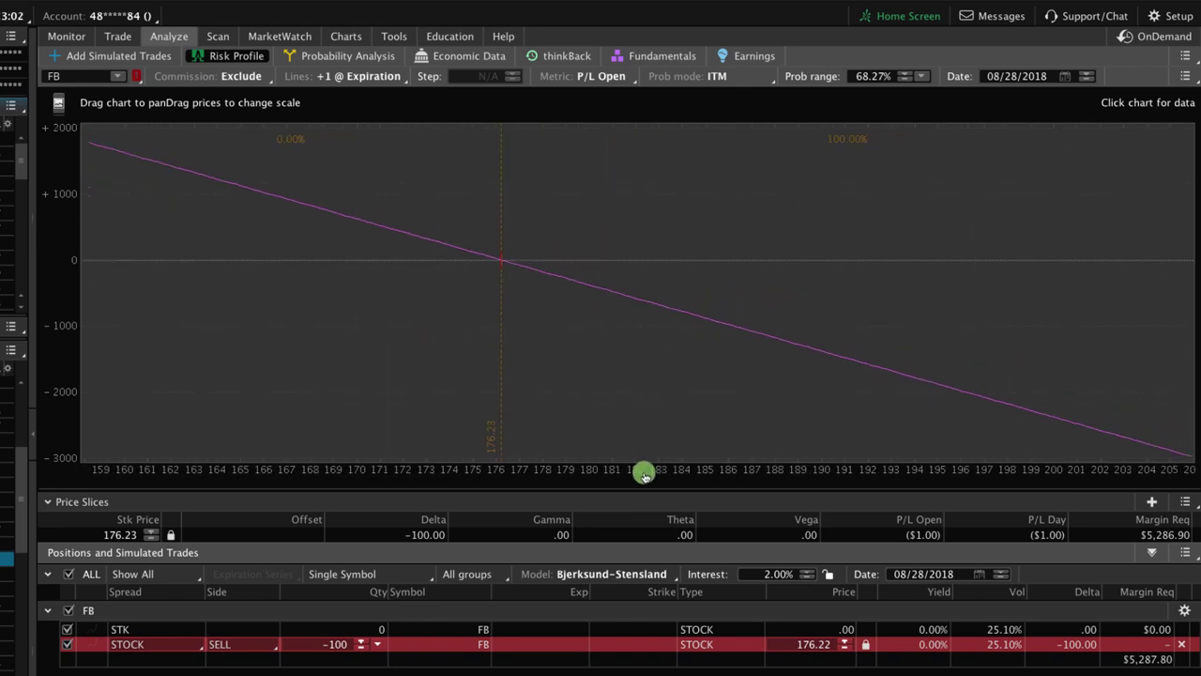
{"action": "left_click_drag", "start_coordinate": [644, 475], "coordinate": [643, 362]}
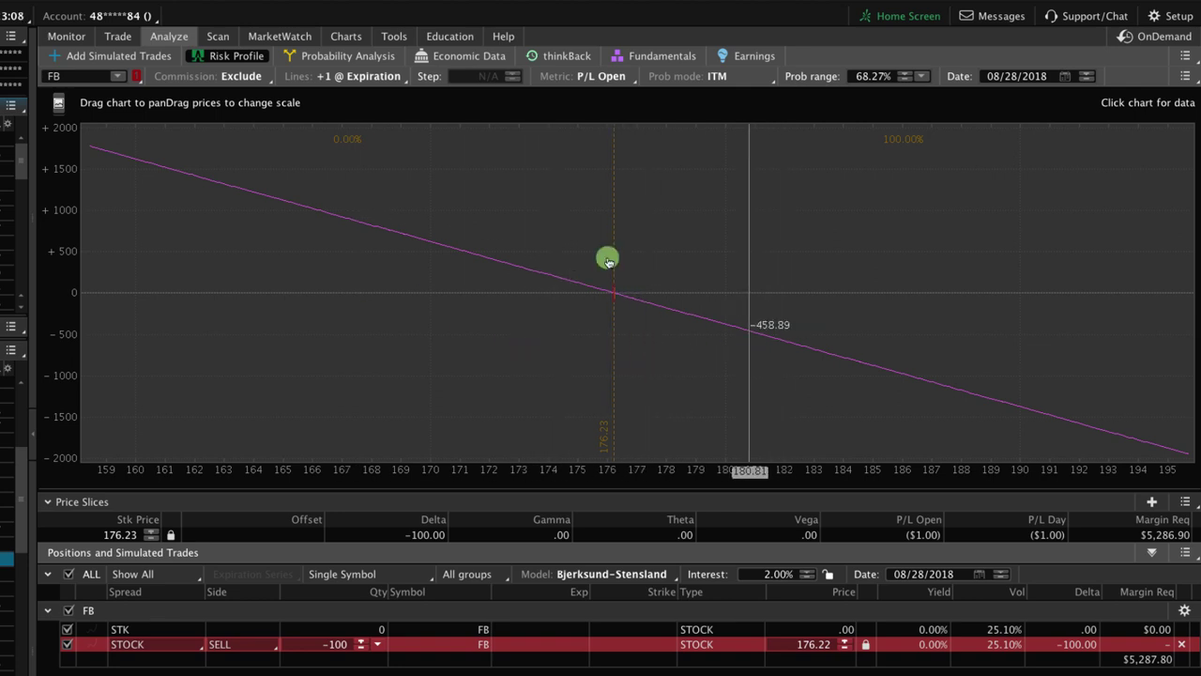
Step: Create an order to sell one FB 19 OCT 18 175 call at 7.45 and analyze it with the short stock excluded
{"action": "mouse_move", "coordinate": [123, 41]}
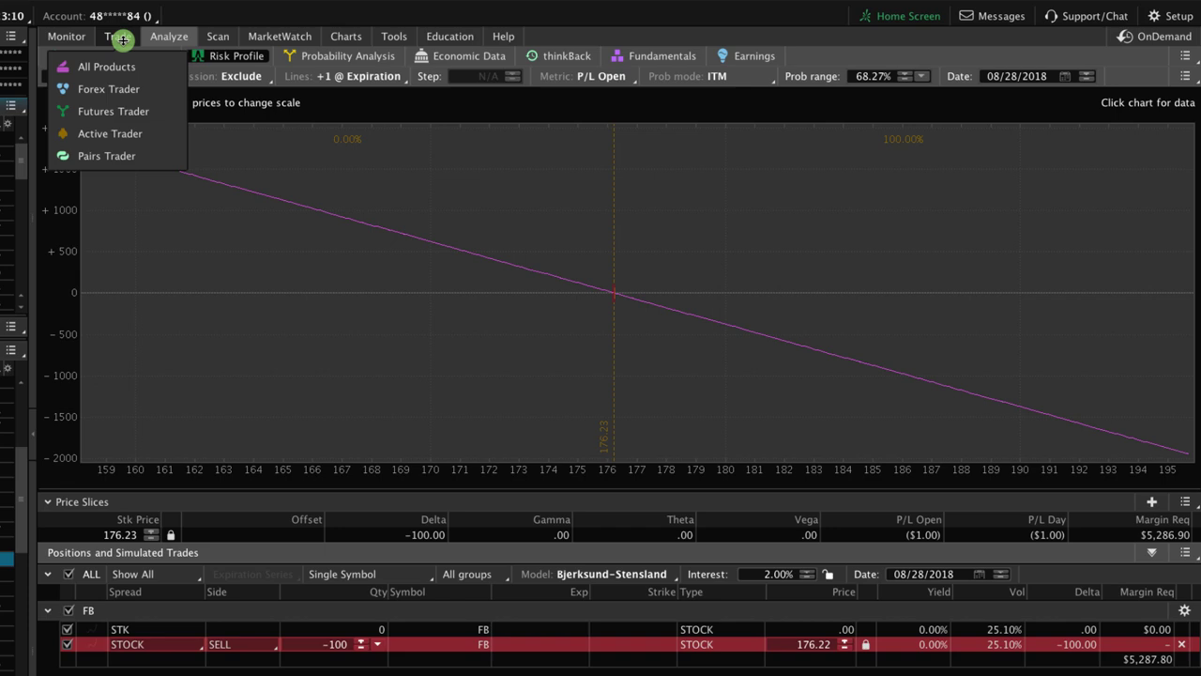
{"action": "left_click", "coordinate": [123, 41]}
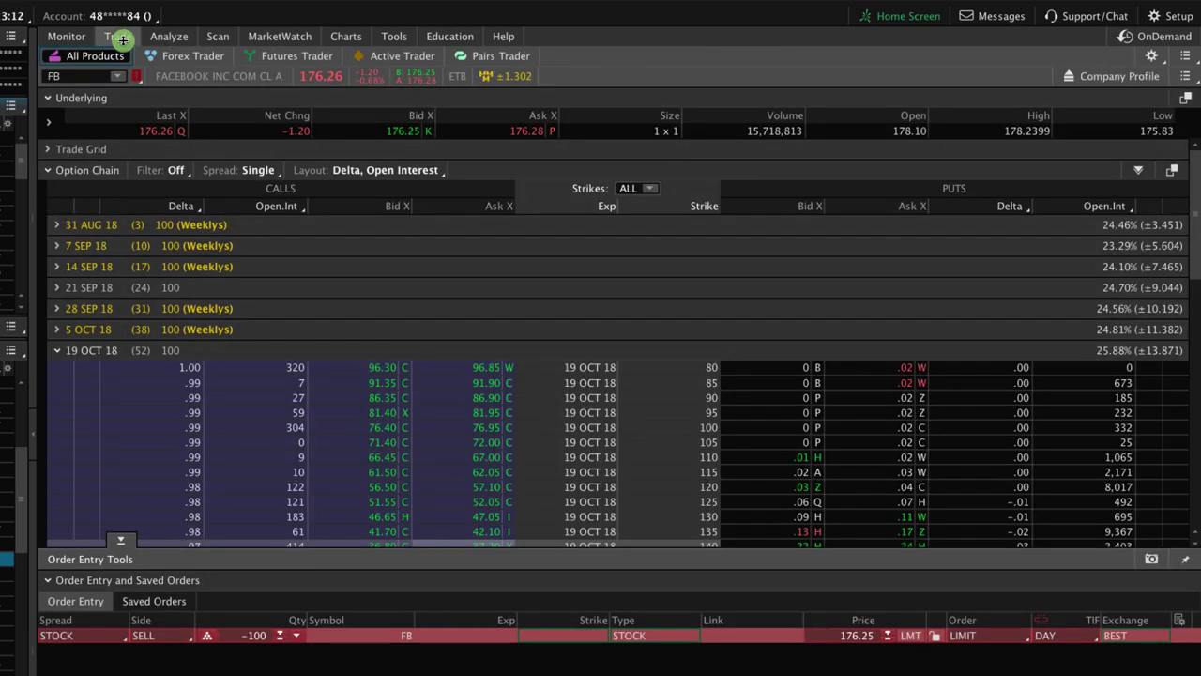
{"action": "scroll", "coordinate": [158, 249], "scroll_direction": "down", "scroll_amount": 3}
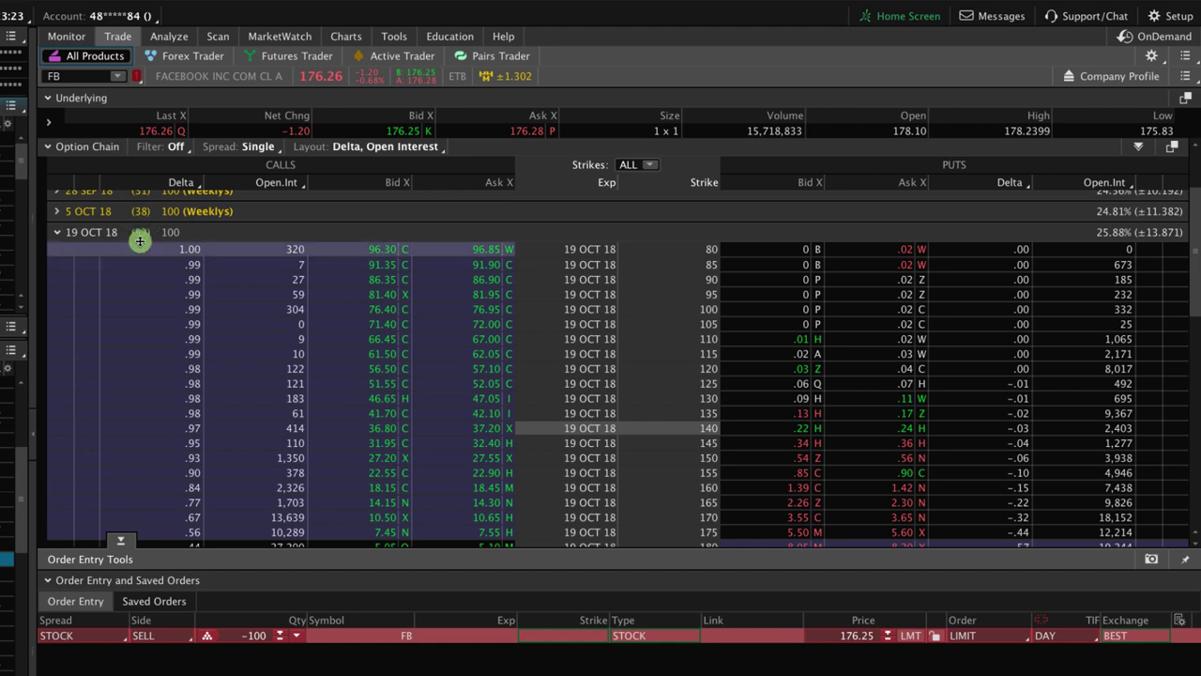
{"action": "scroll", "coordinate": [239, 297], "scroll_direction": "down", "scroll_amount": 4}
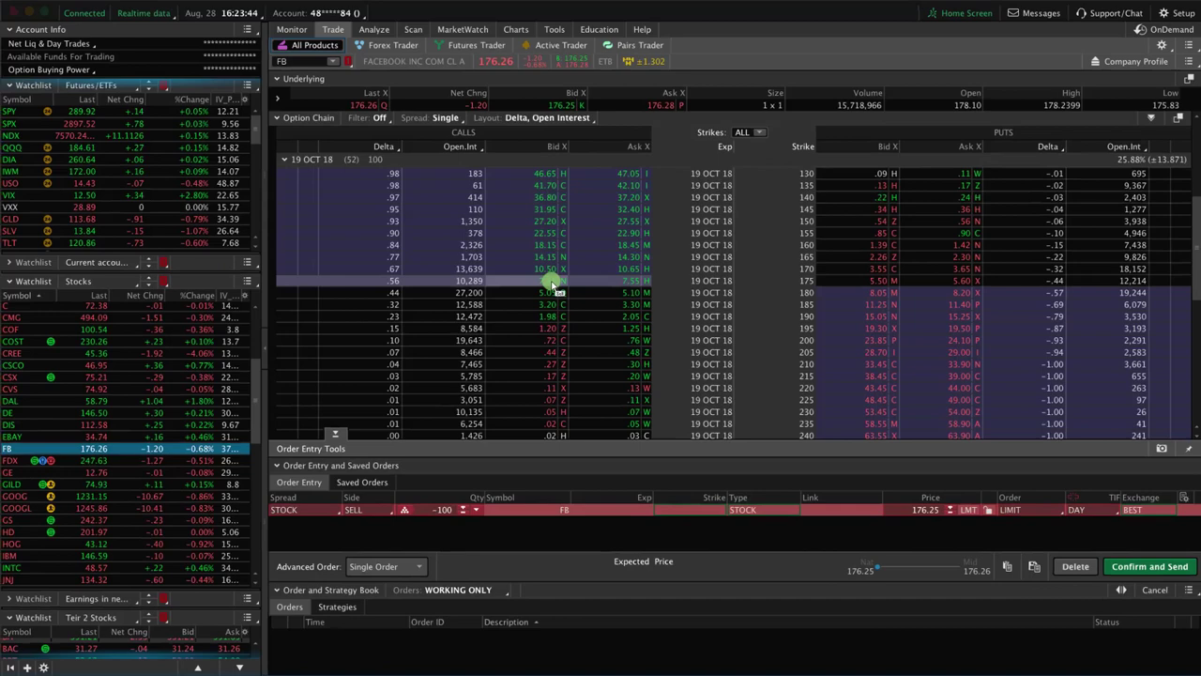
{"action": "left_click", "coordinate": [394, 350]}
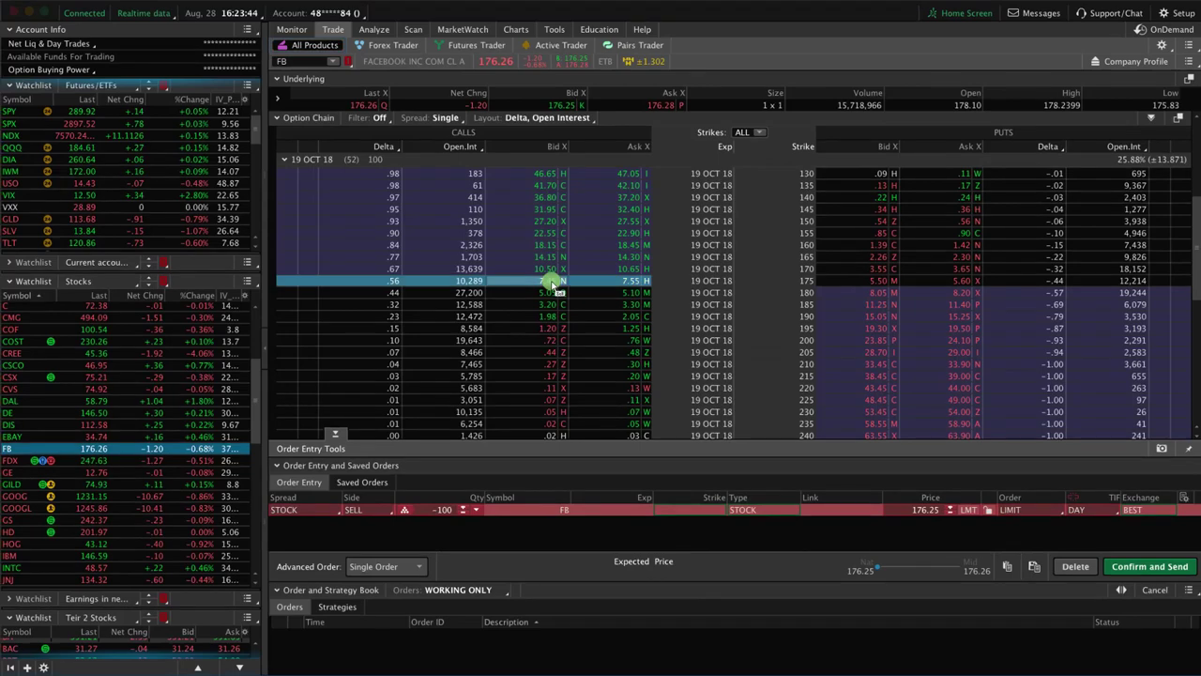
{"action": "right_click", "coordinate": [518, 512]}
{"action": "left_click", "coordinate": [559, 599]}
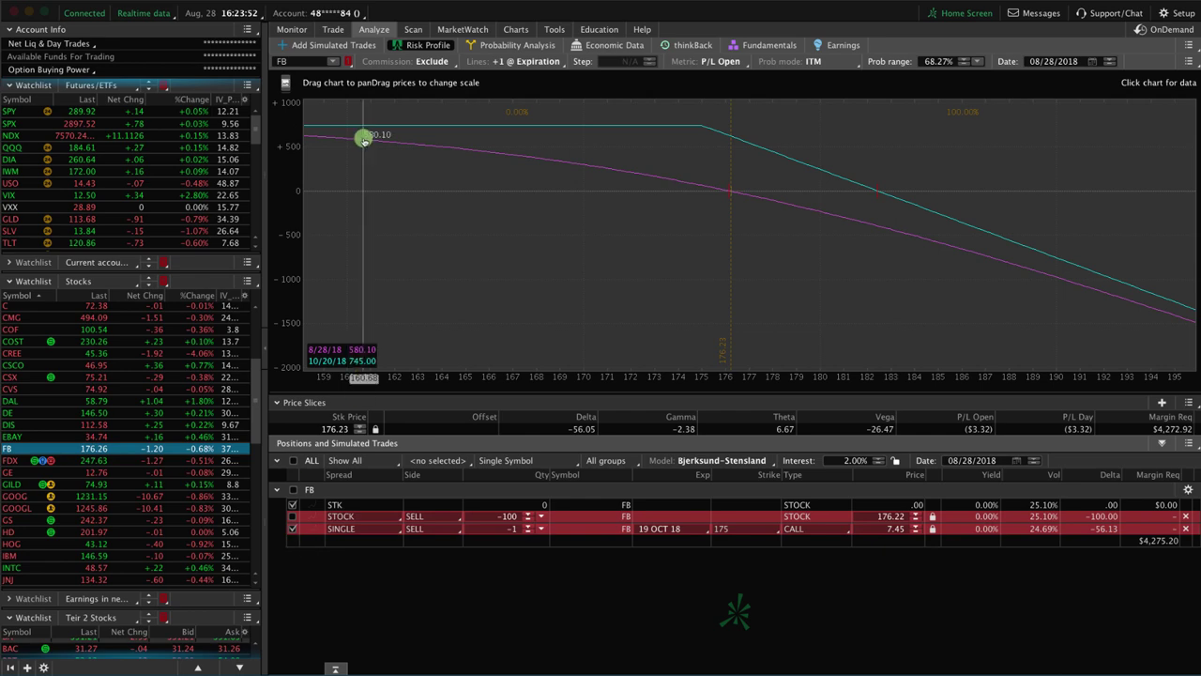
Step: Create an order to buy one FB 19 OCT 18 175 put at 5.60 and add it to the risk analysis
{"action": "left_click", "coordinate": [335, 33]}
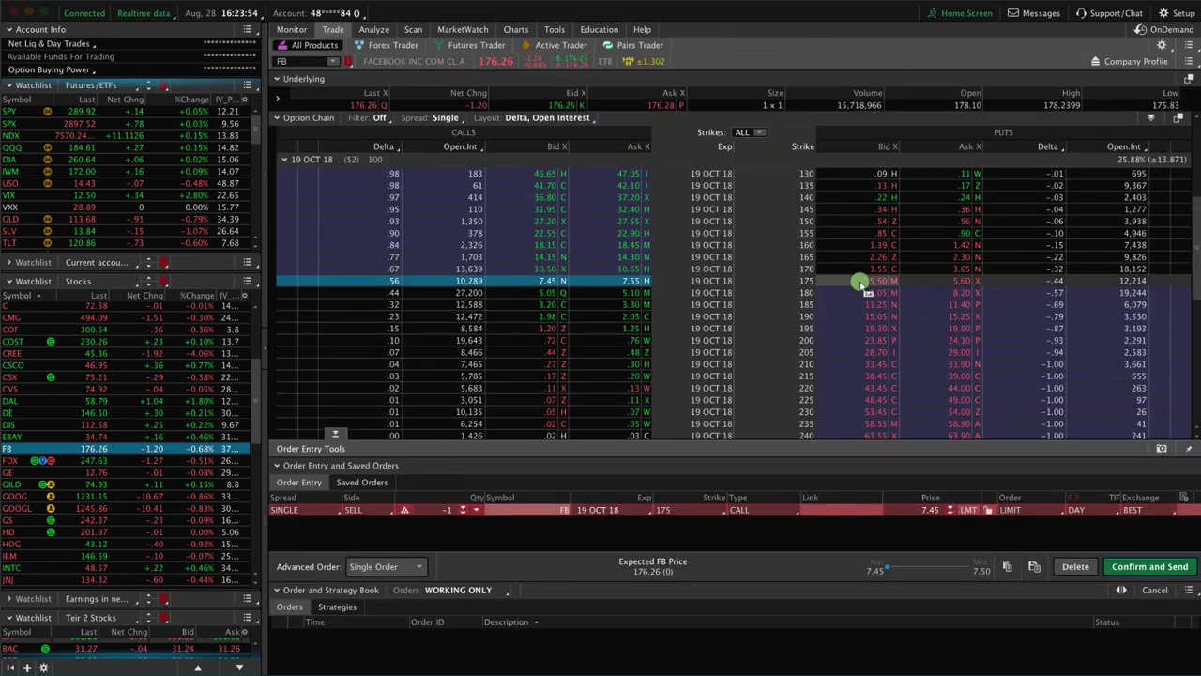
{"action": "left_click", "coordinate": [962, 281]}
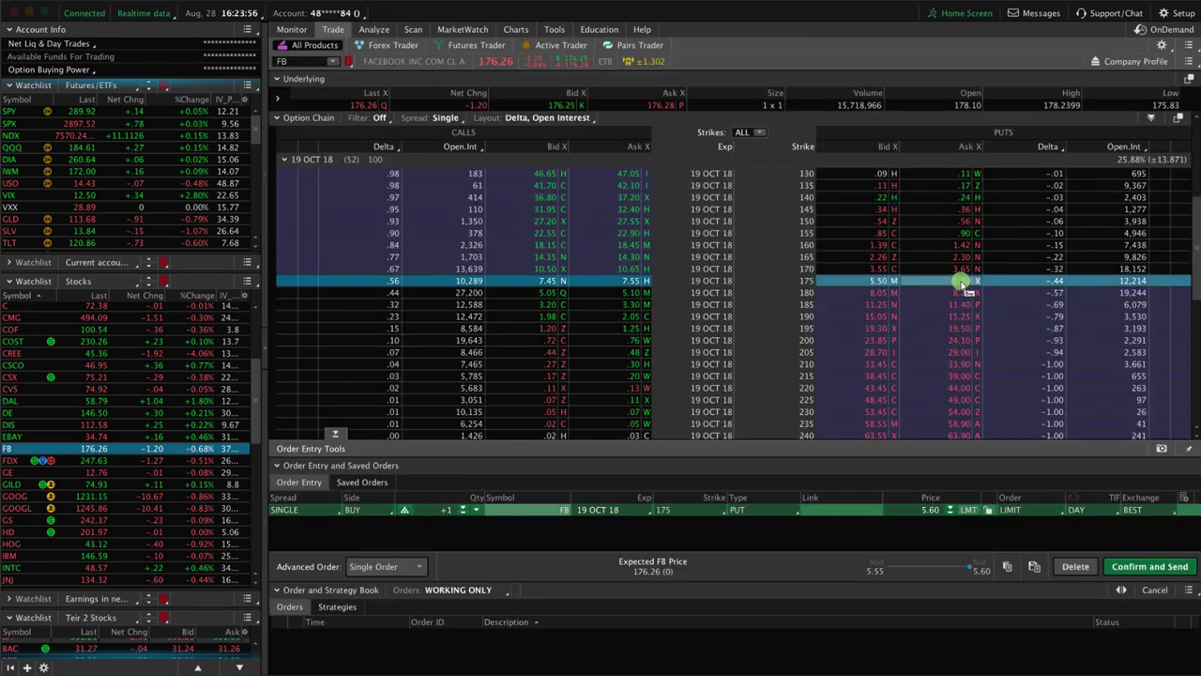
{"action": "right_click", "coordinate": [548, 513]}
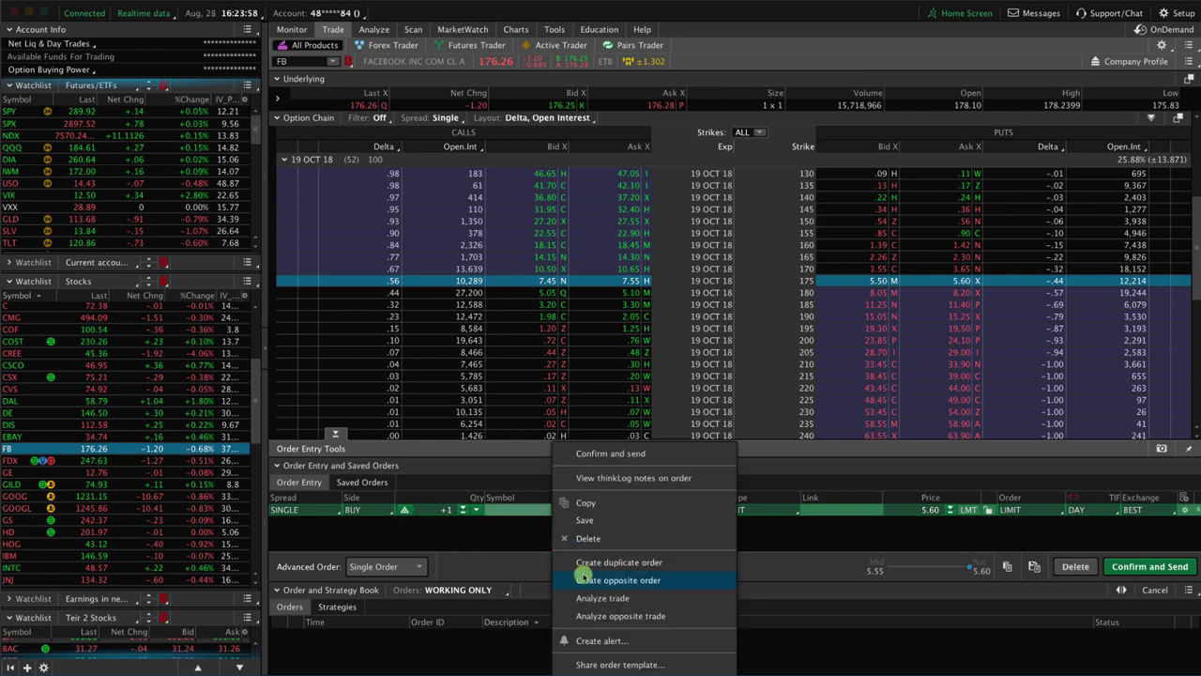
{"action": "left_click", "coordinate": [587, 598]}
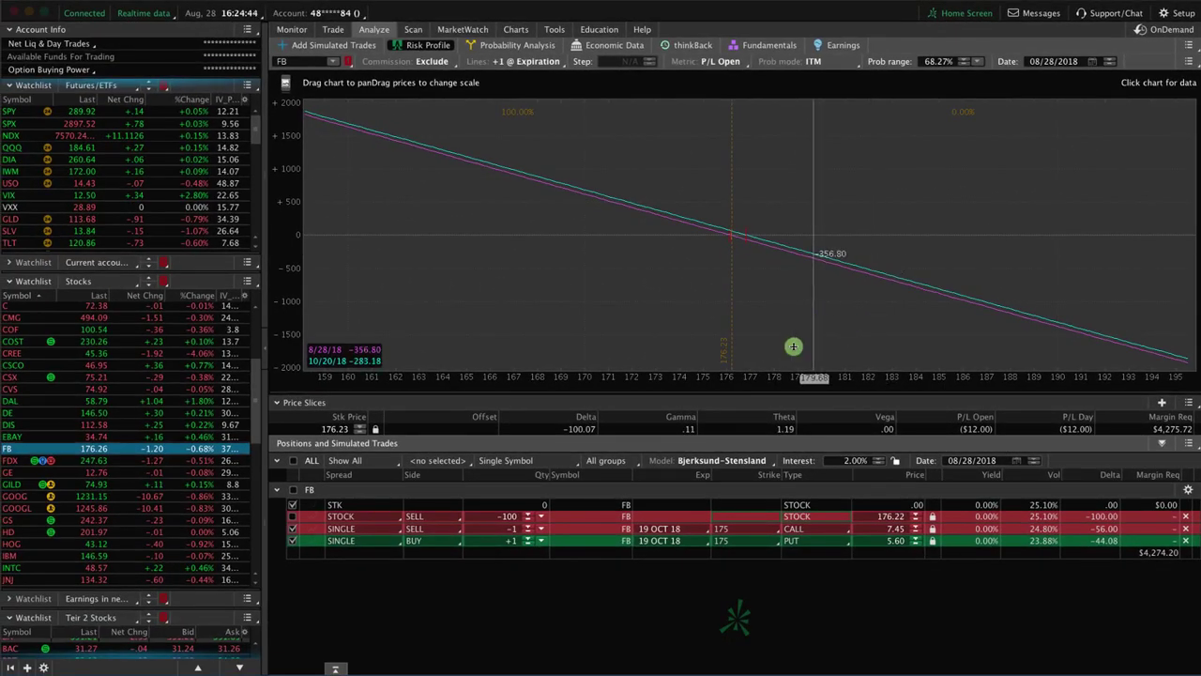
Step: Review the buying power effect of the FB short stock trade in its order confirmation, and close it without sending
{"action": "right_click", "coordinate": [647, 517]}
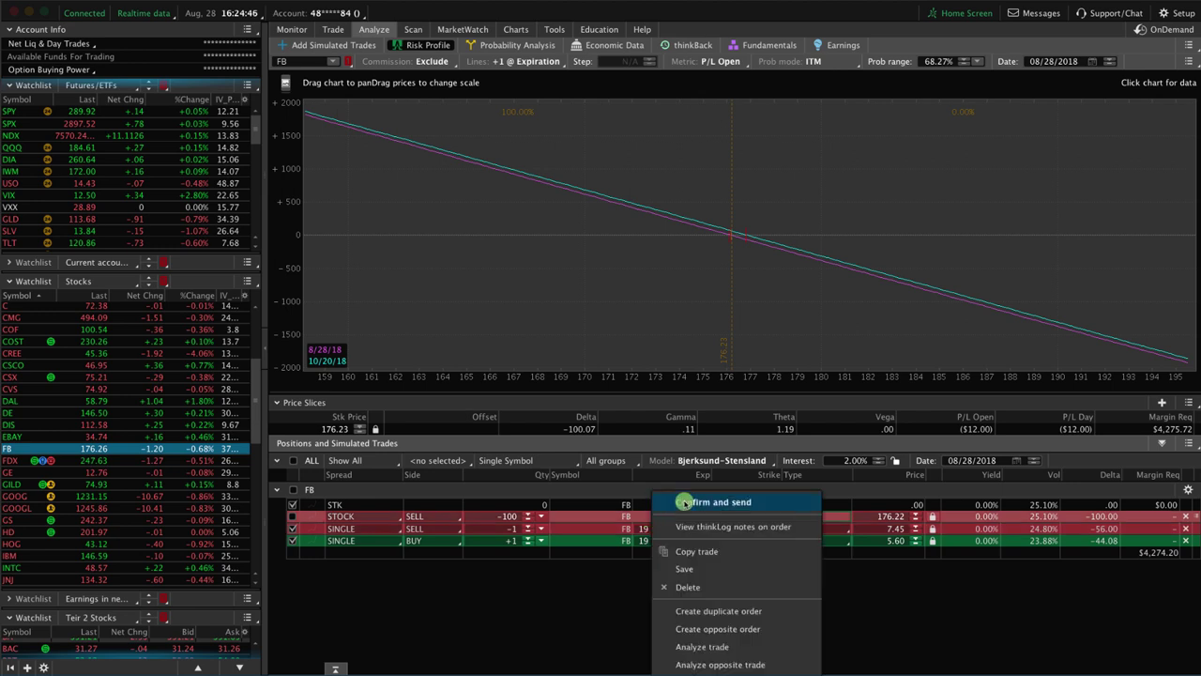
{"action": "left_click", "coordinate": [684, 503]}
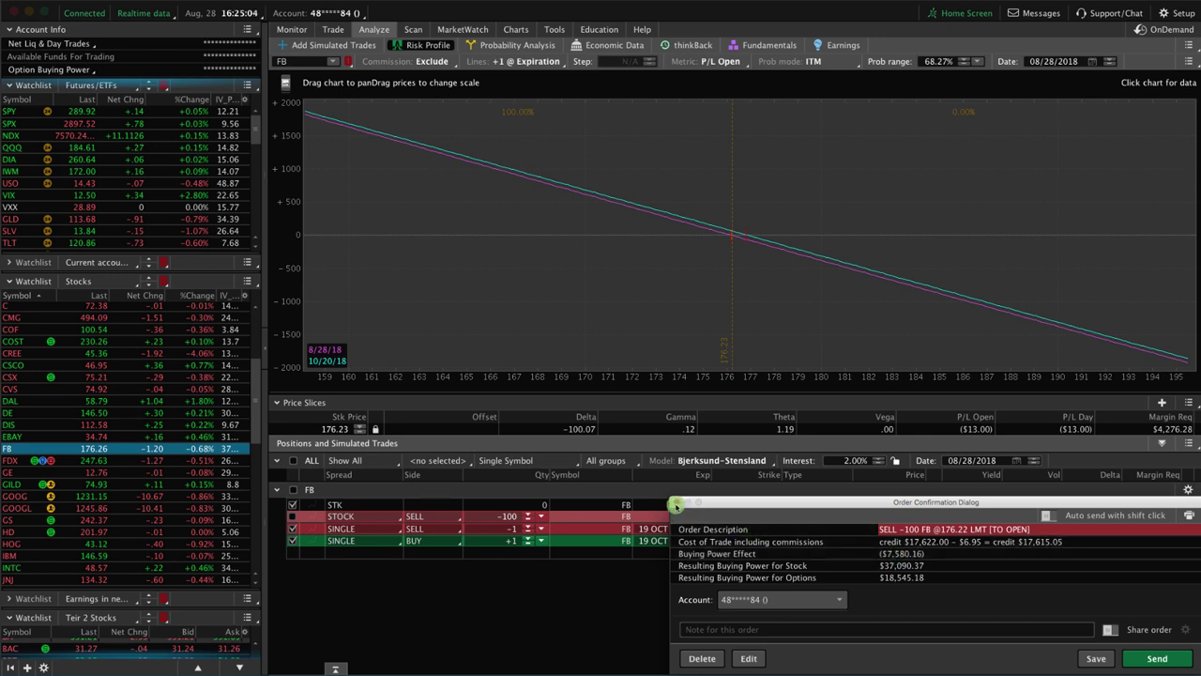
{"action": "left_click", "coordinate": [676, 505]}
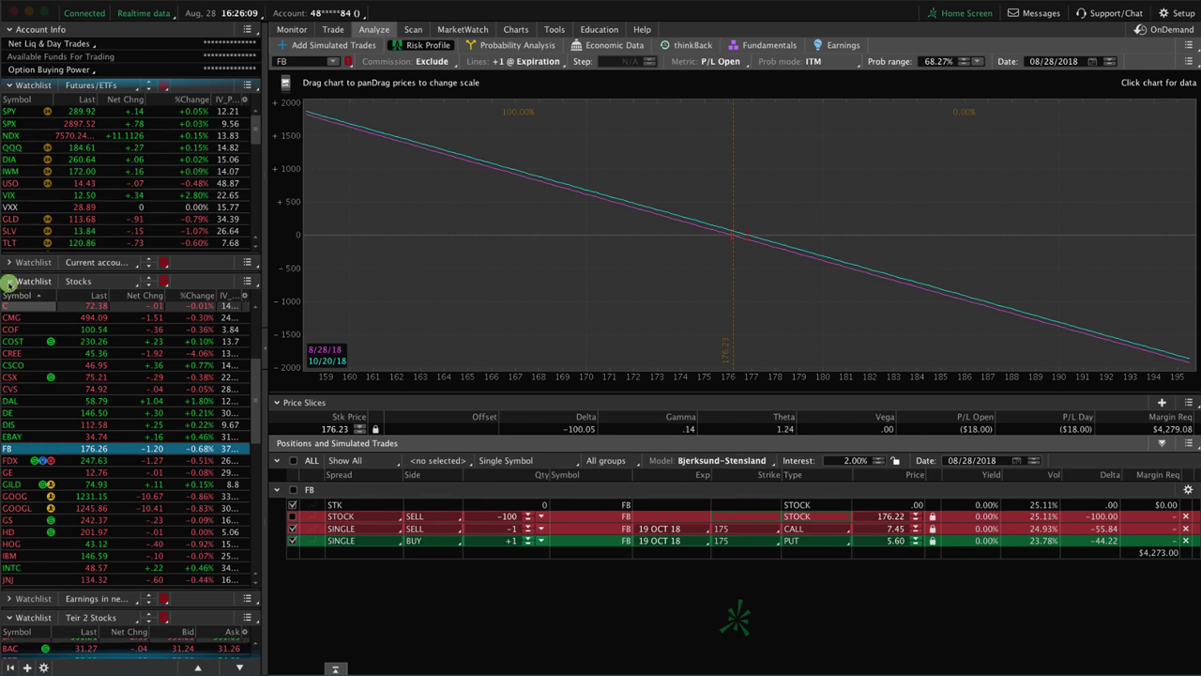
Step: Collapse the Stocks watchlist and show the option chain of BHP from the Teir 2 Stocks watchlist
{"action": "left_click", "coordinate": [9, 283]}
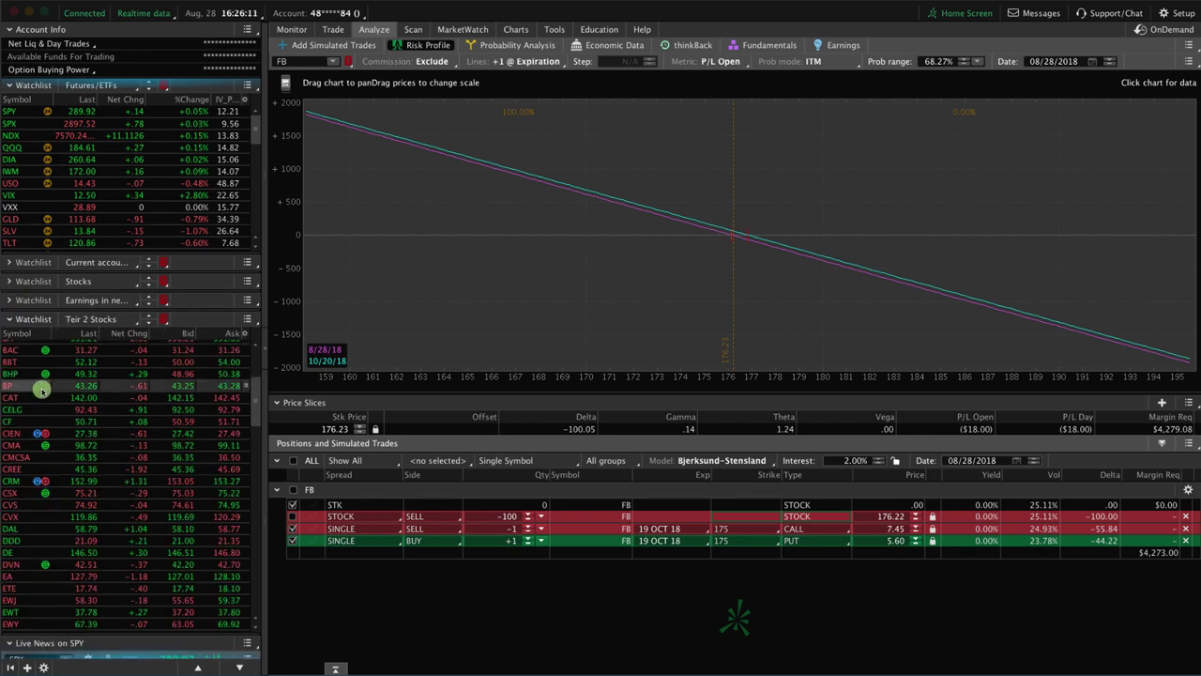
{"action": "left_click", "coordinate": [17, 374]}
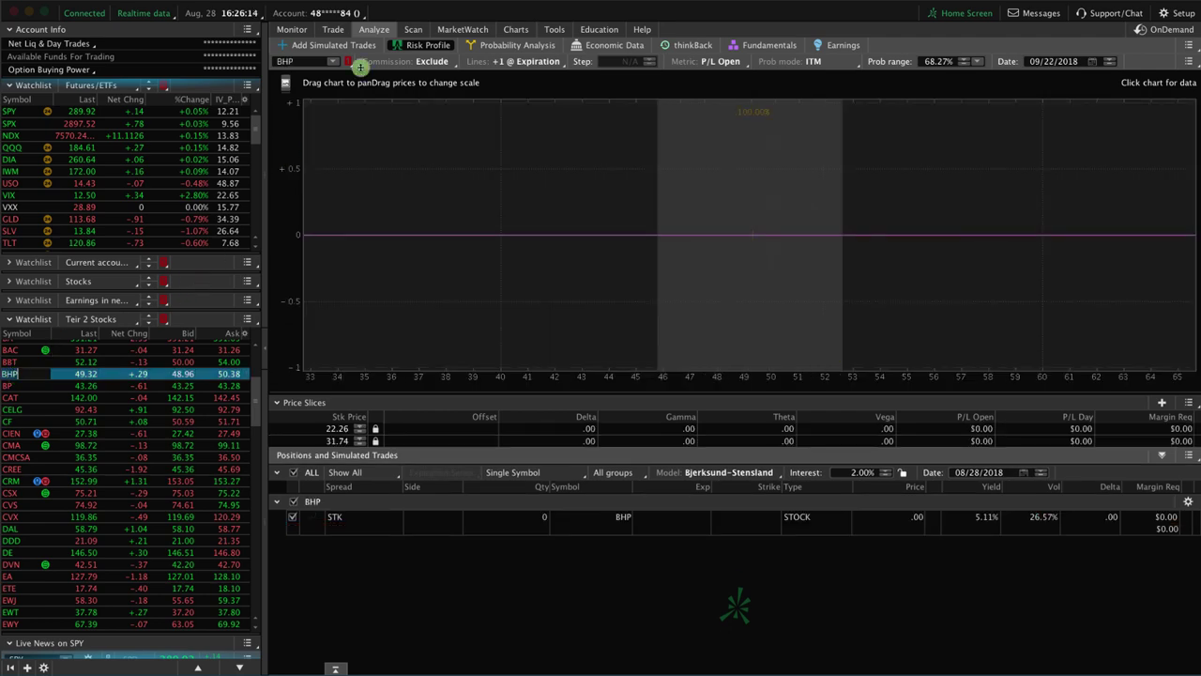
{"action": "left_click", "coordinate": [338, 31]}
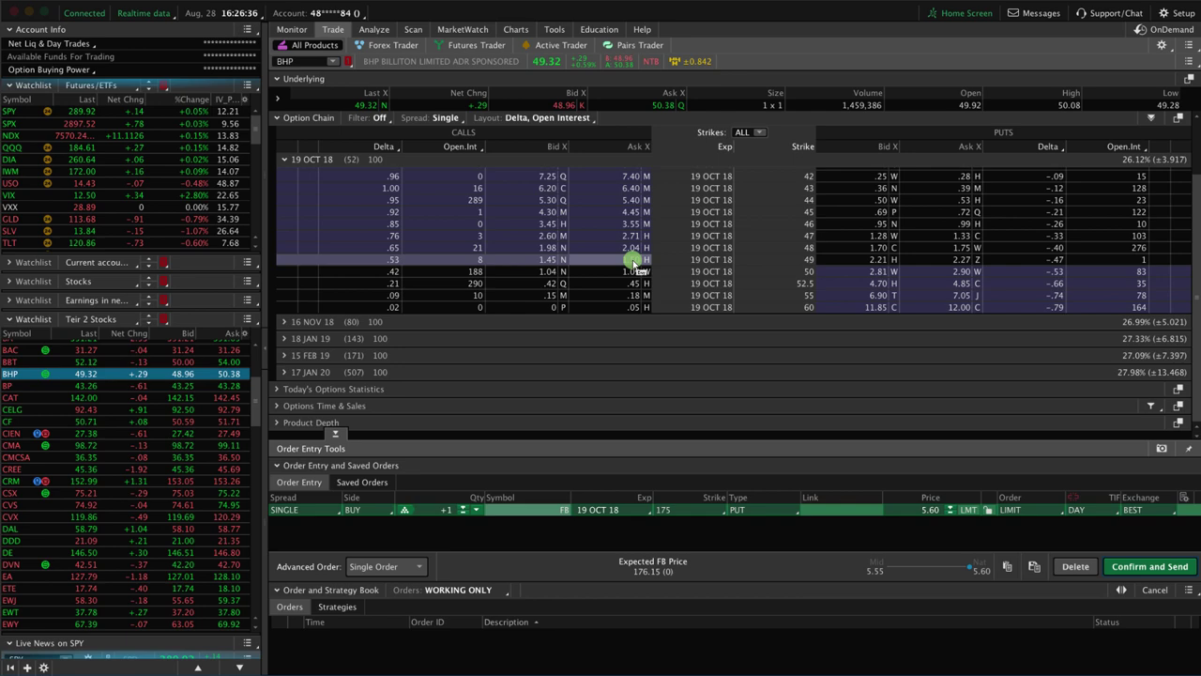
Step: Create an order to sell one BHP 19 OCT 18 49 call at 1.45 and analyze the trade
{"action": "left_click", "coordinate": [552, 259]}
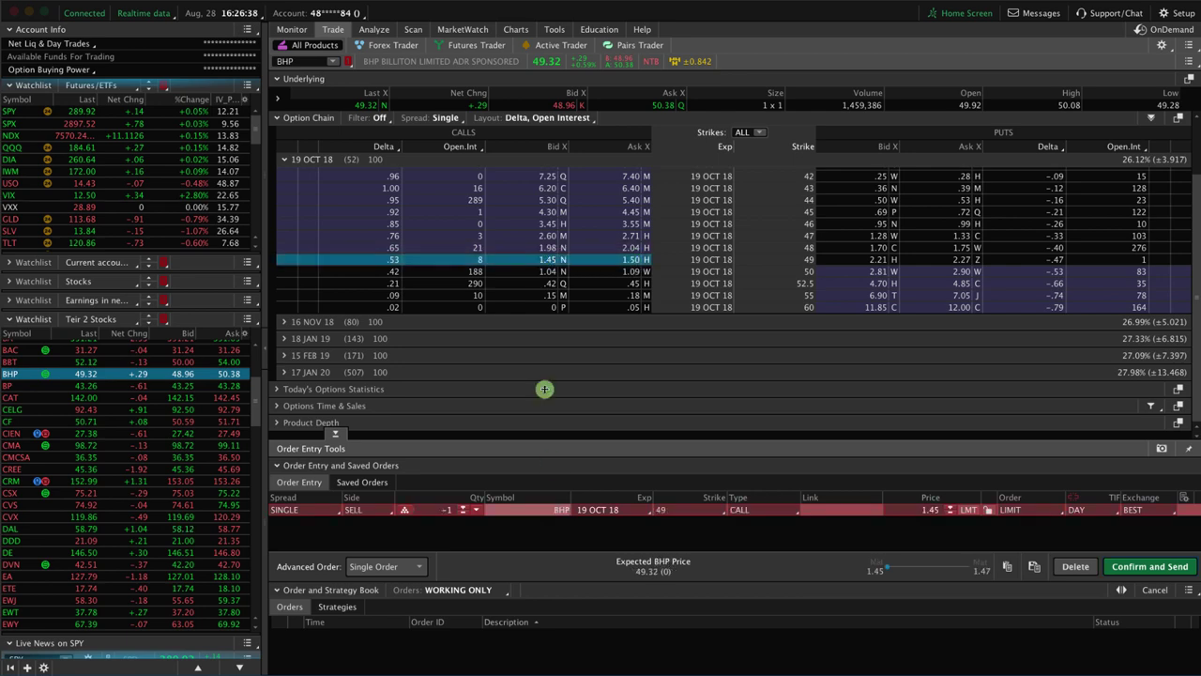
{"action": "right_click", "coordinate": [532, 507]}
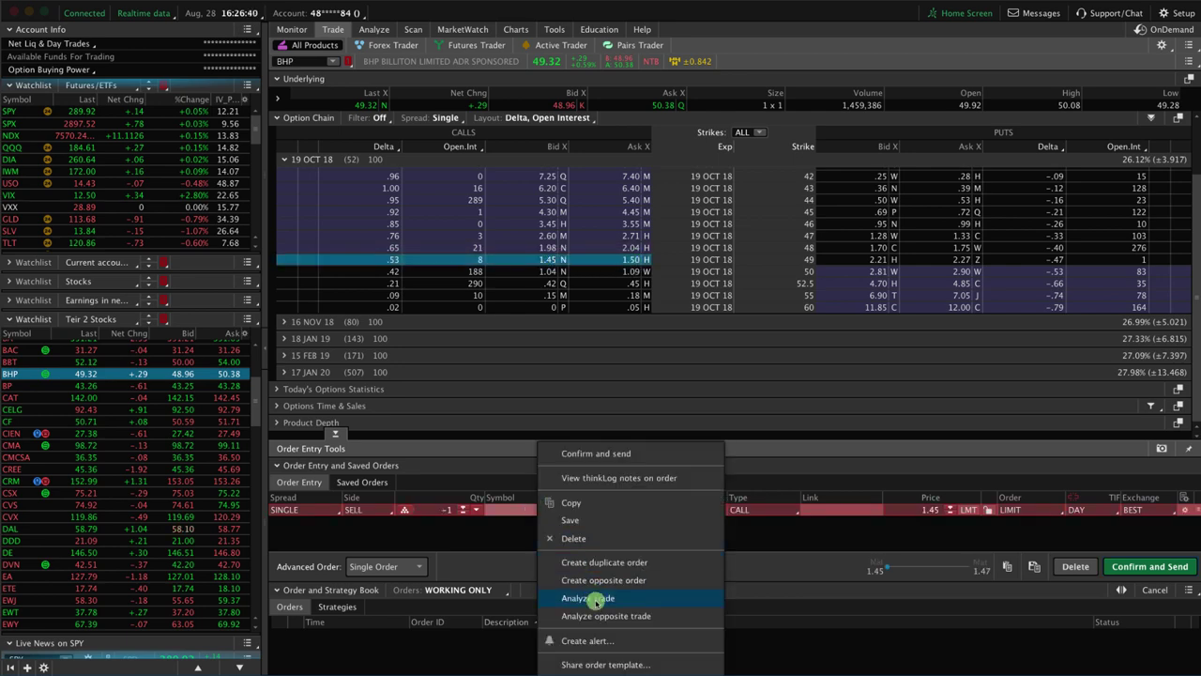
{"action": "left_click", "coordinate": [596, 601]}
Step: Create an order to buy one BHP 19 OCT 18 49 put at 2.27 and add it to the risk analysis
{"action": "left_click", "coordinate": [332, 29]}
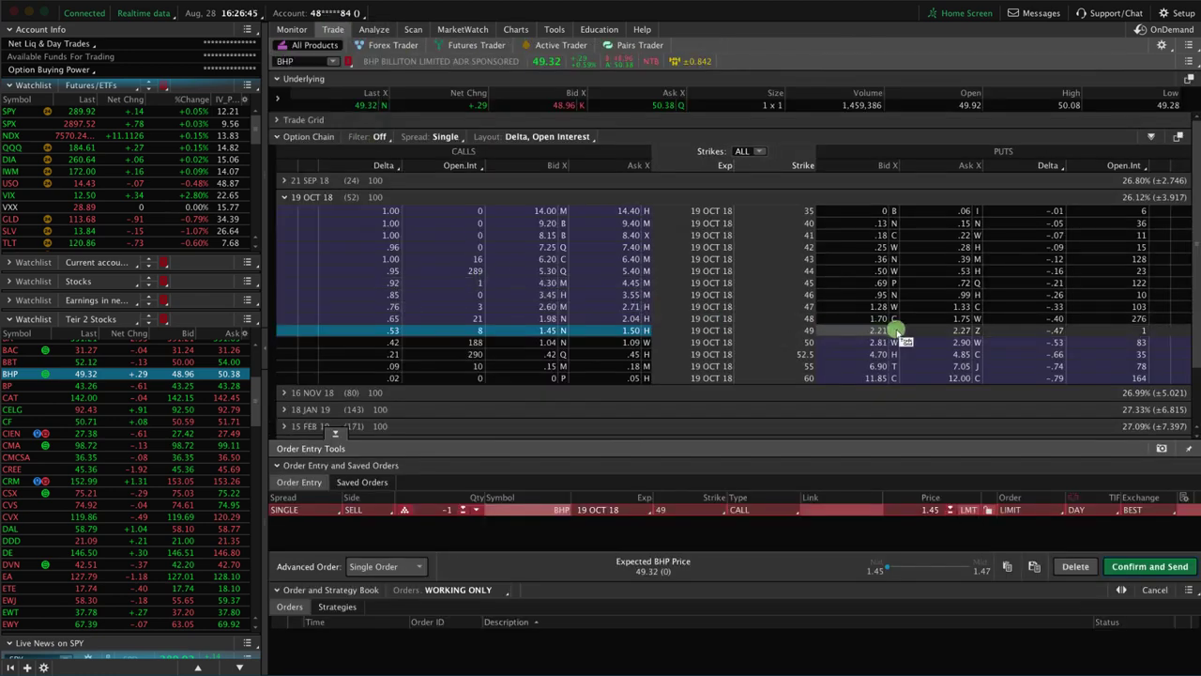
{"action": "left_click", "coordinate": [964, 333]}
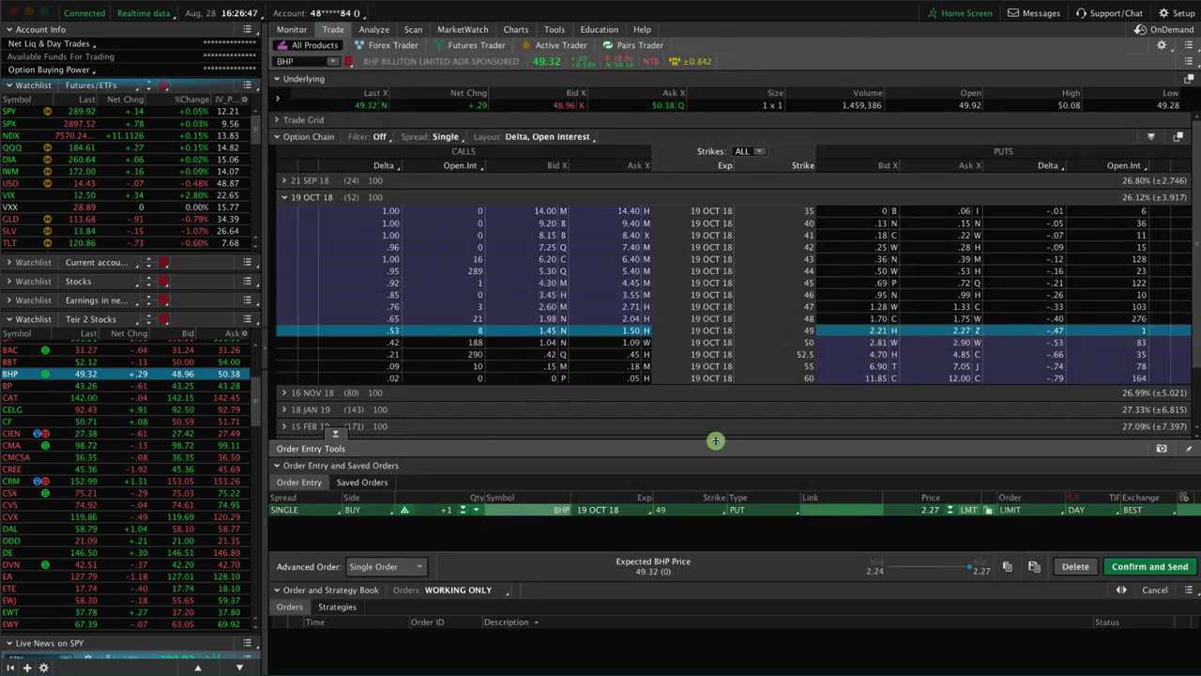
{"action": "right_click", "coordinate": [532, 509]}
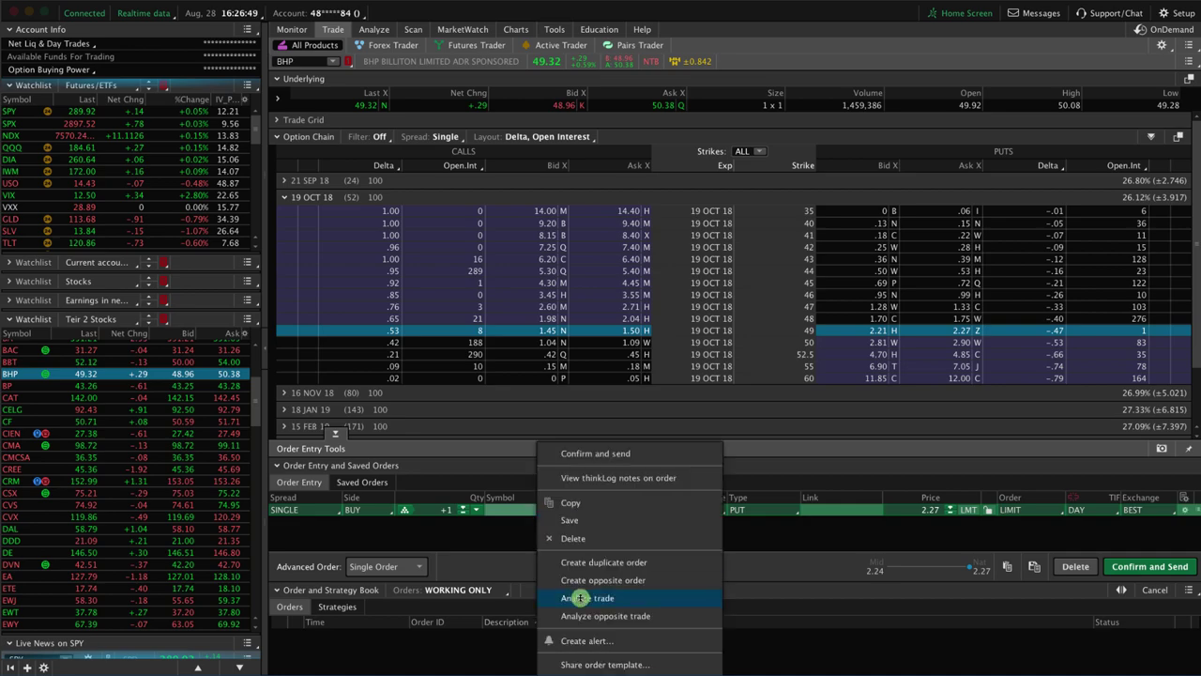
{"action": "left_click", "coordinate": [571, 595]}
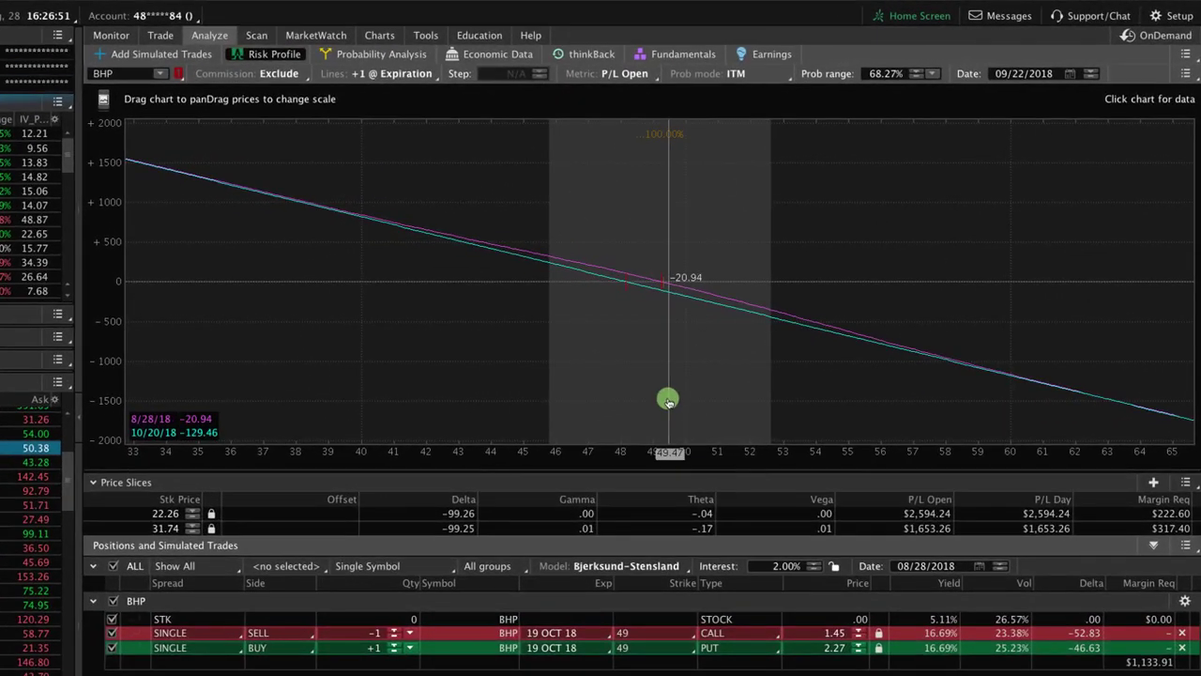